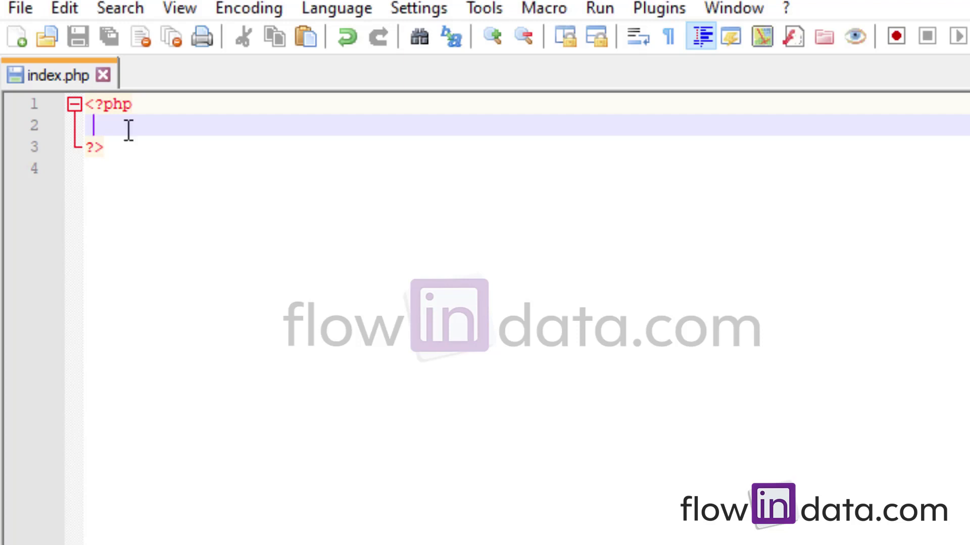
{"action": "type", "text": "echo "}
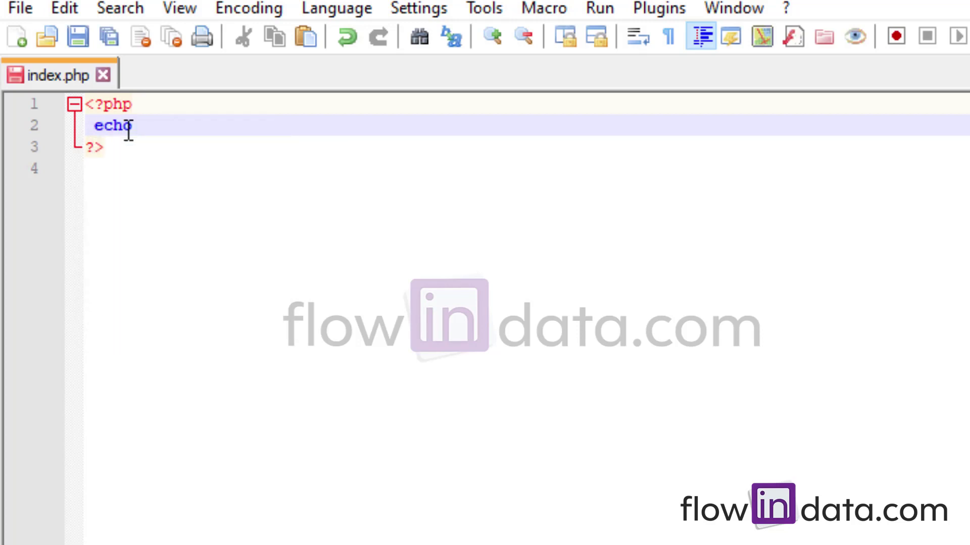
{"action": "type", "text": "\"\""}
- Complete line 2 as echo 'Number of days for the month of '. date('M') .' is : '. date('t'). '';
{"action": "key", "text": "Left"}
{"action": "type", "text": "Number of days for the month of"}
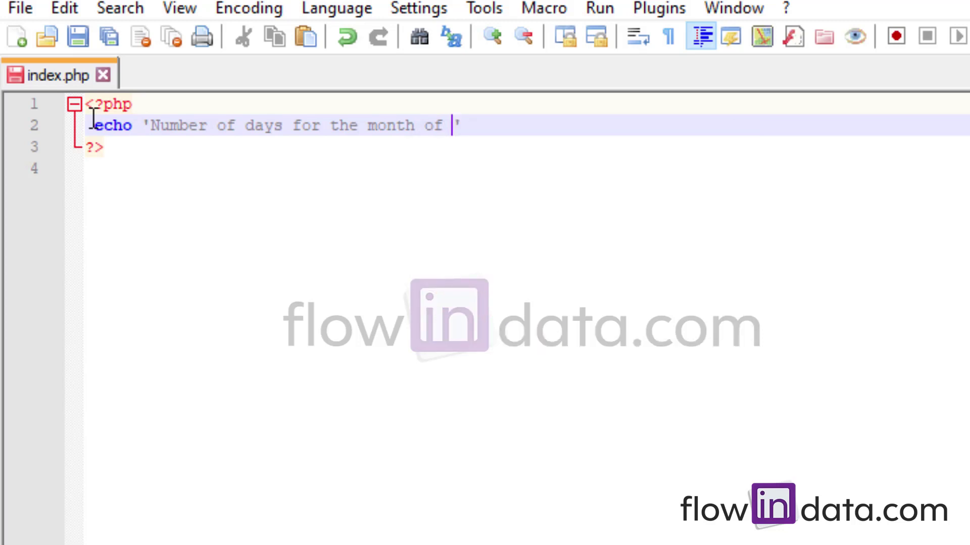
{"action": "type", "text": " ''"}
{"action": "key", "text": "Left"}
{"action": "key", "text": "Left"}
{"action": "type", "text": ".."}
{"action": "key", "text": "Left"}
{"action": "type", "text": "date()"}
{"action": "key", "text": "Left"}
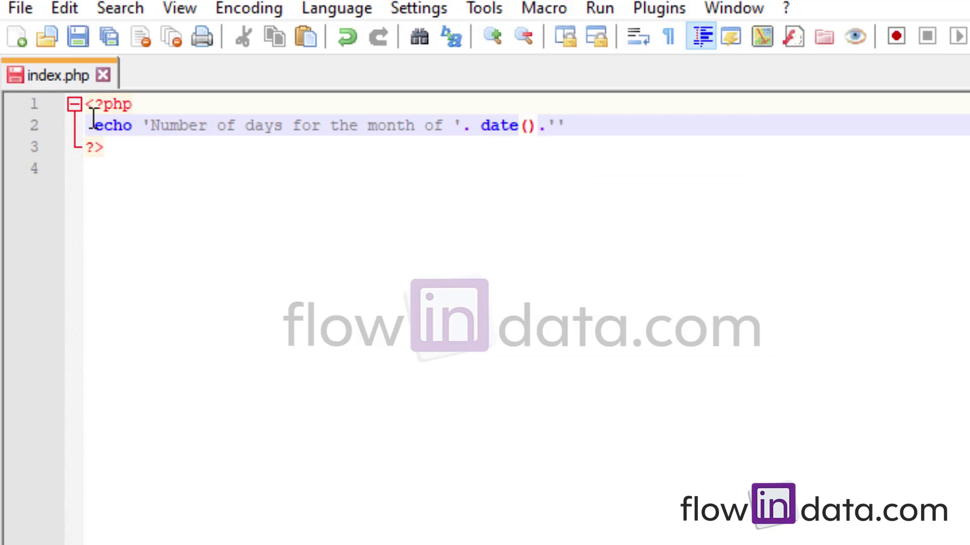
{"action": "type", "text": "''"}
{"action": "key", "text": "Left"}
{"action": "type", "text": "M"}
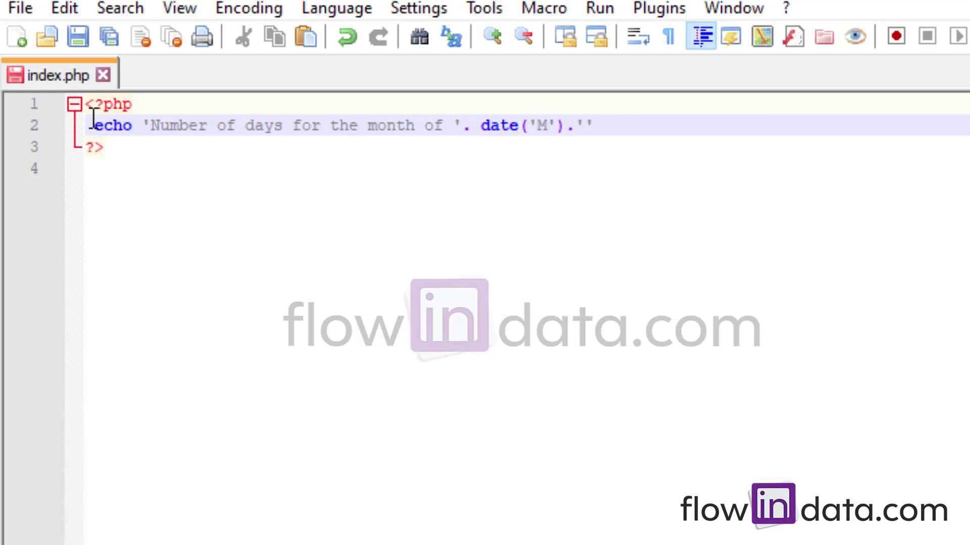
{"action": "key", "text": "Right"}
{"action": "key", "text": "Right"}
{"action": "key", "text": "Right"}
{"action": "key", "text": "Right"}
{"action": "type", "text": "id"}
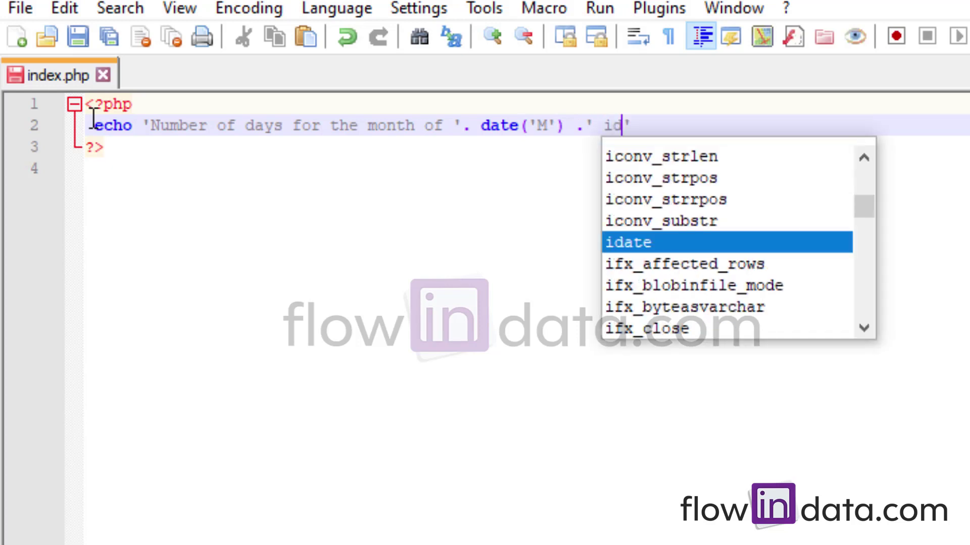
{"action": "key", "text": "BackSpace"}
{"action": "type", "text": "s :"}
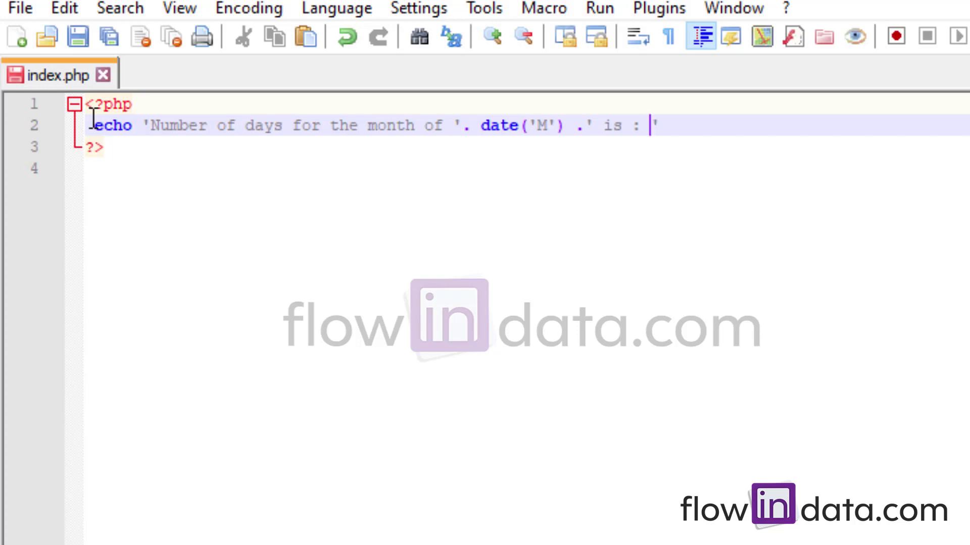
{"action": "type", "text": "''"}
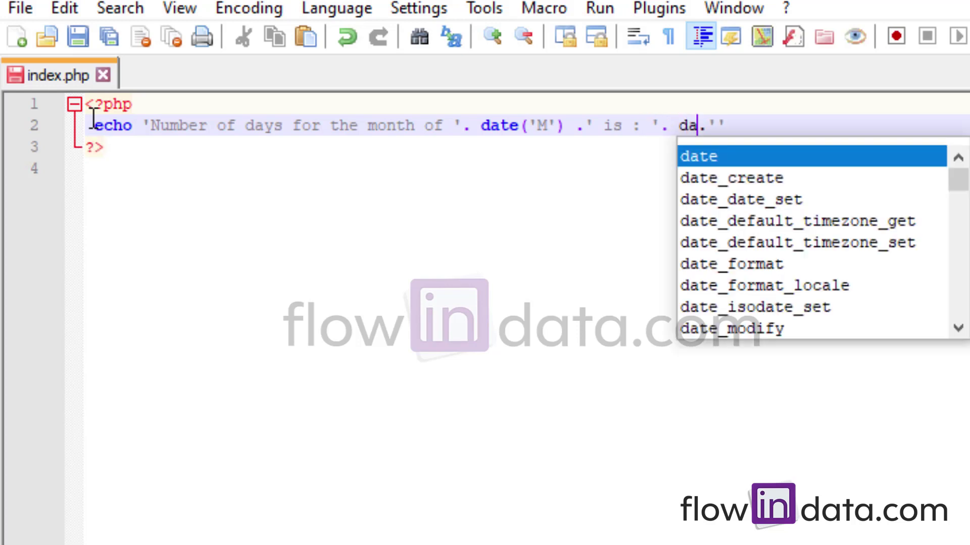
{"action": "type", "text": ". date.("}
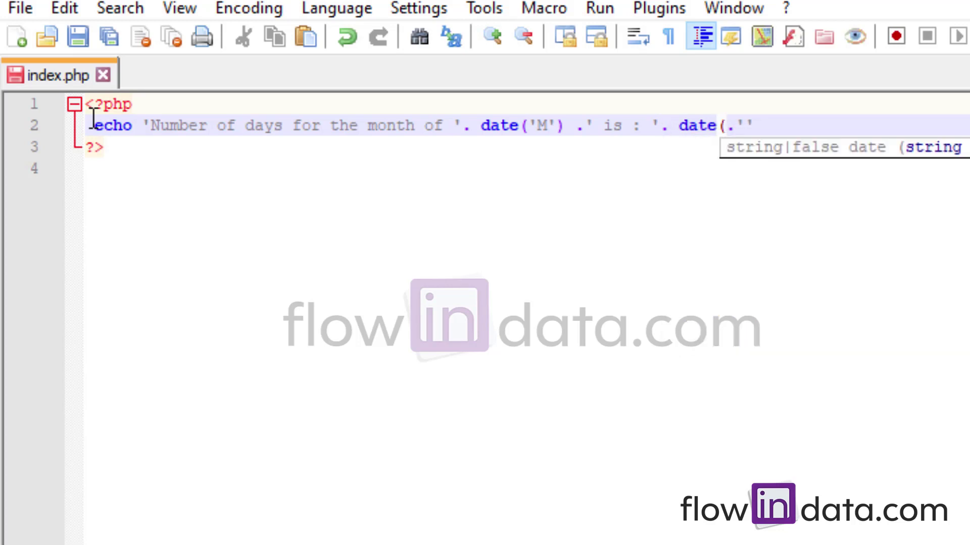
{"action": "type", "text": ")"}
{"action": "key", "text": "Left"}
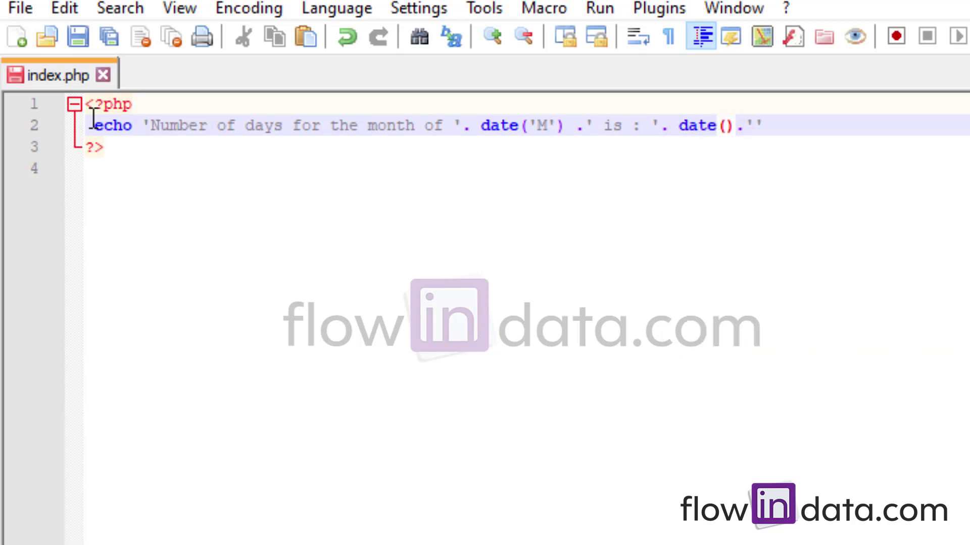
{"action": "type", "text": "''"}
{"action": "key", "text": "Left"}
{"action": "type", "text": "t"}
{"action": "key", "text": "Right"}
{"action": "key", "text": "Right"}
{"action": "key", "text": "Right"}
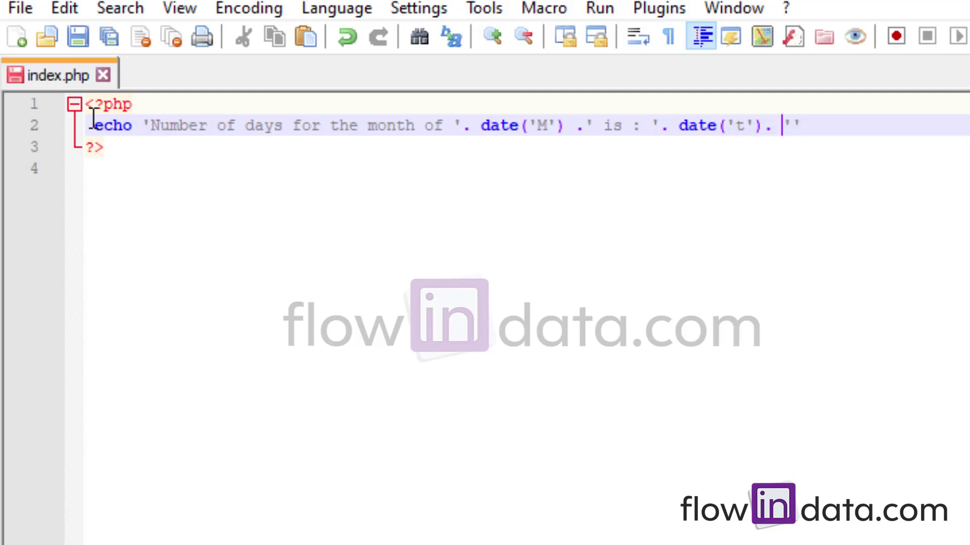
{"action": "key", "text": "End"}
{"action": "type", "text": ";"}
- Save the script, reload index.php in Chrome and highlight the output label
{"action": "left_click", "coordinate": [86, 38]}
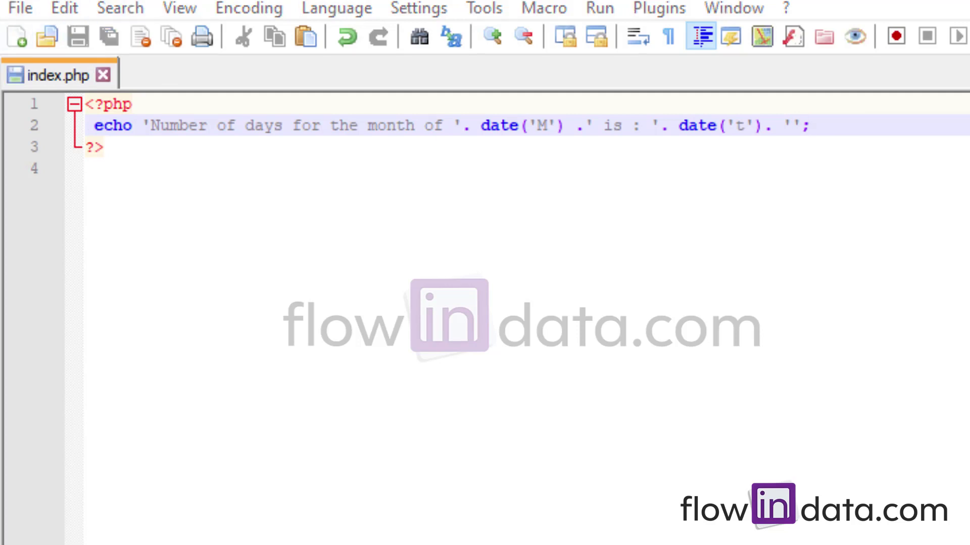
{"action": "left_click", "coordinate": [115, 34]}
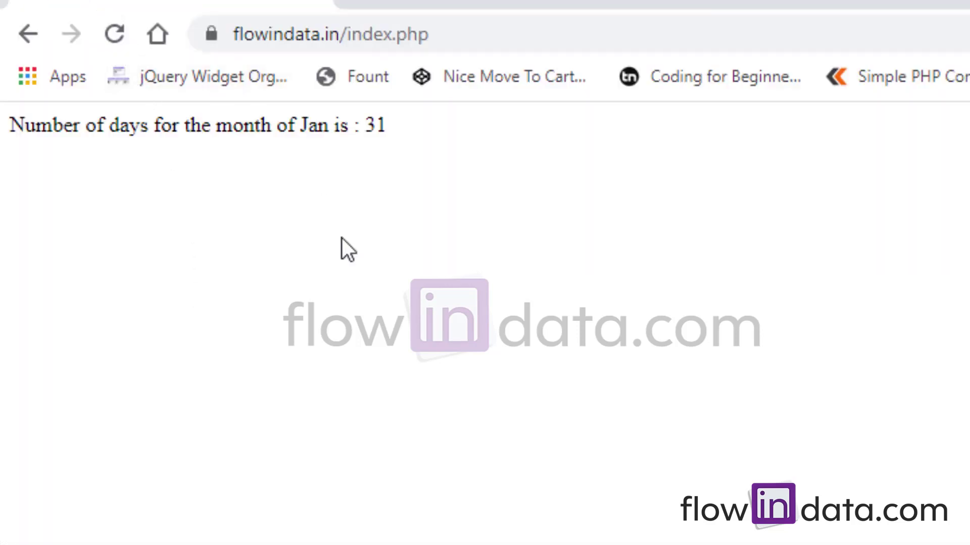
{"action": "left_click_drag", "start_coordinate": [10, 124], "coordinate": [329, 127]}
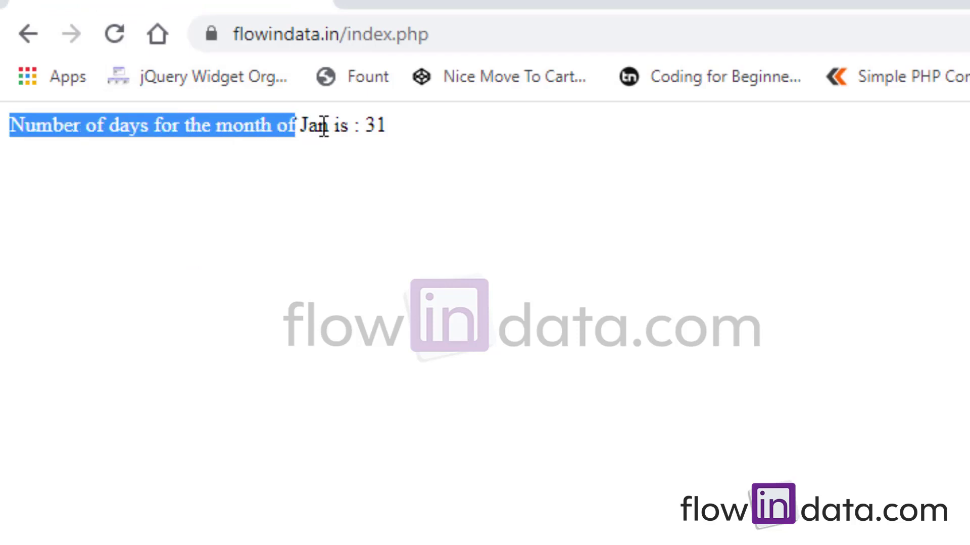
- Highlight the output words 'Jan', 'is' and '31' one by one
{"action": "double_click", "coordinate": [325, 126]}
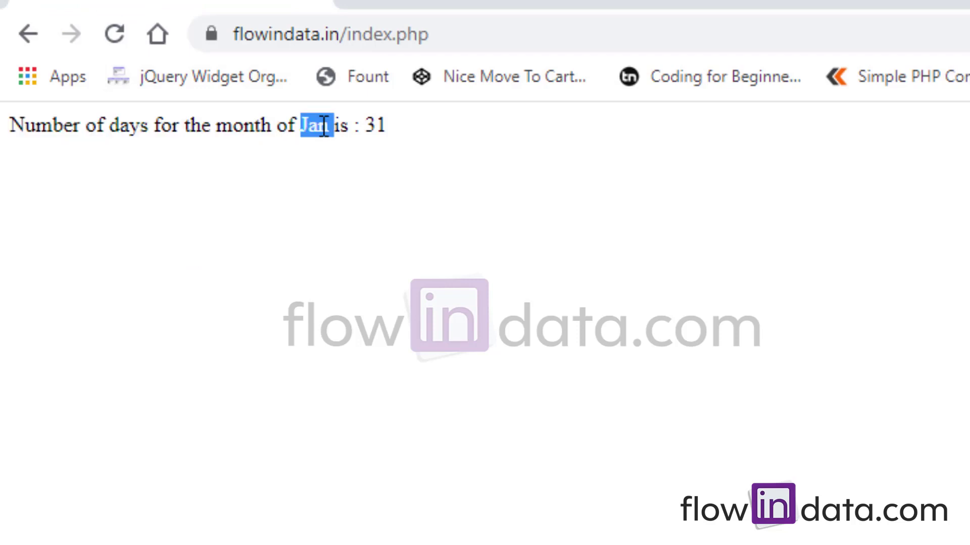
{"action": "left_click", "coordinate": [325, 127]}
{"action": "double_click", "coordinate": [341, 126]}
{"action": "double_click", "coordinate": [375, 126]}
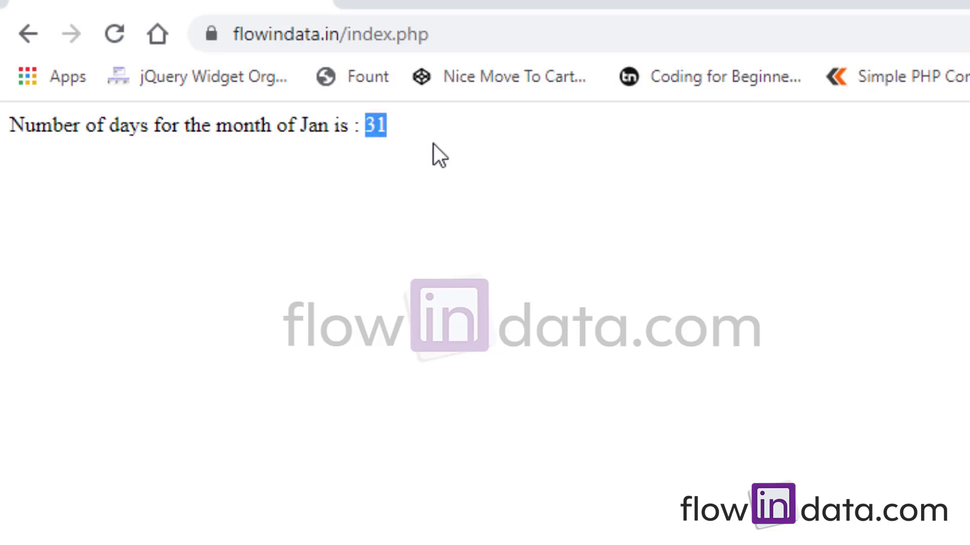
{"action": "left_click", "coordinate": [436, 122]}
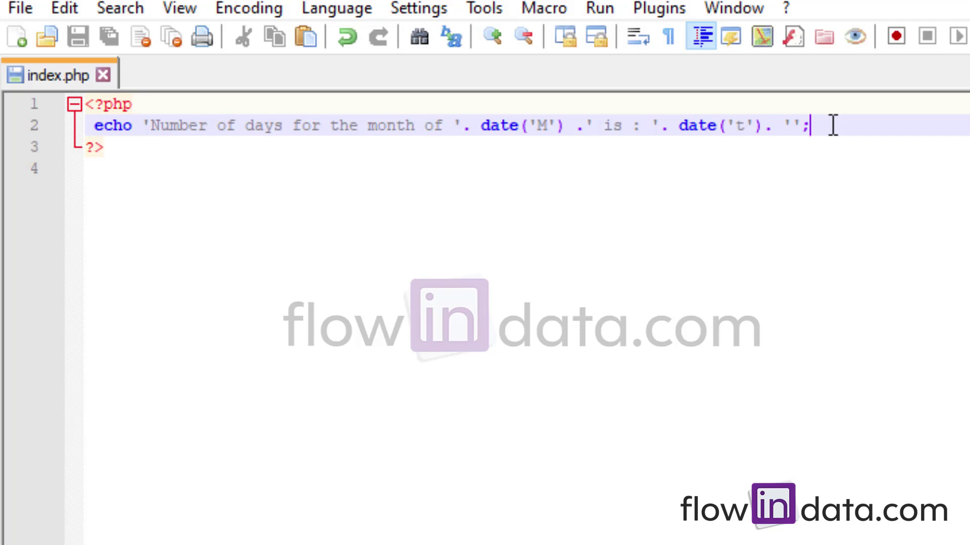
- Delete the old echo line and start a new line after $month_num
{"action": "left_click_drag", "start_coordinate": [831, 125], "coordinate": [98, 123]}
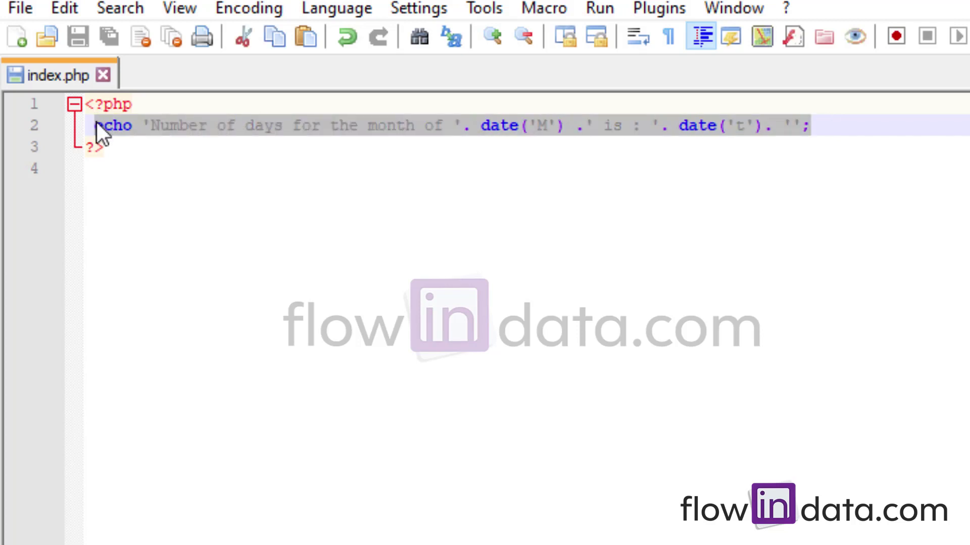
{"action": "key", "text": "Delete"}
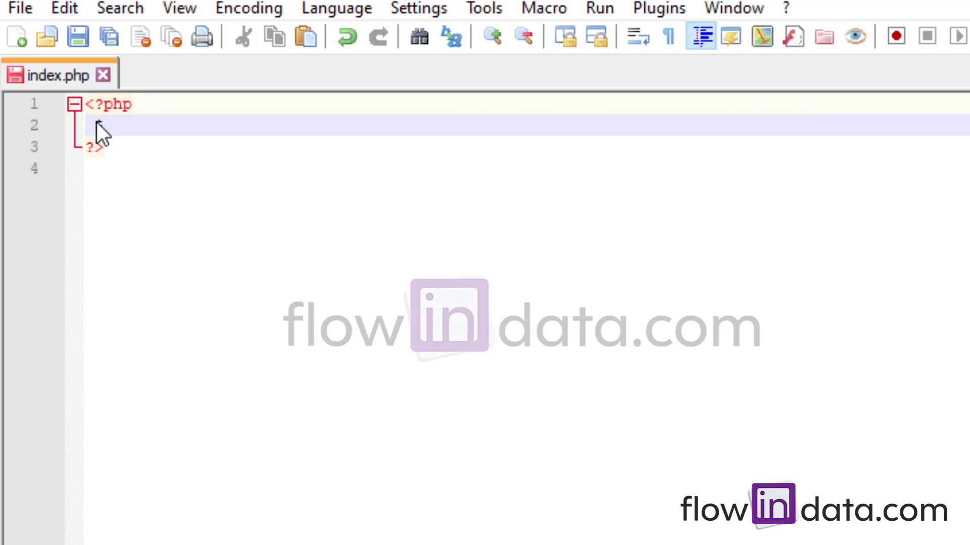
{"action": "type", "text": "$month_num = 12;"}
{"action": "key", "text": "Return"}
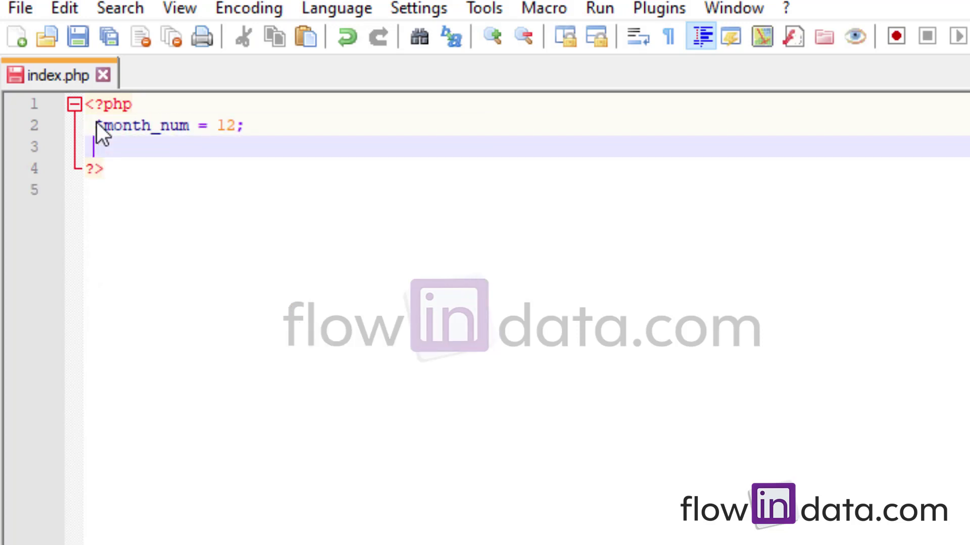
{"action": "type", "text": "month_name ="}
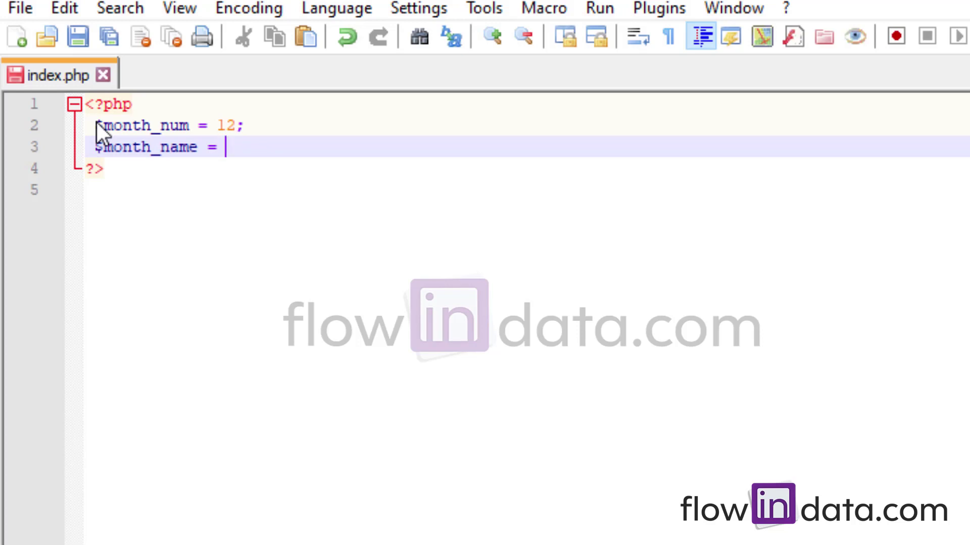
{"action": "type", "text": "date("}
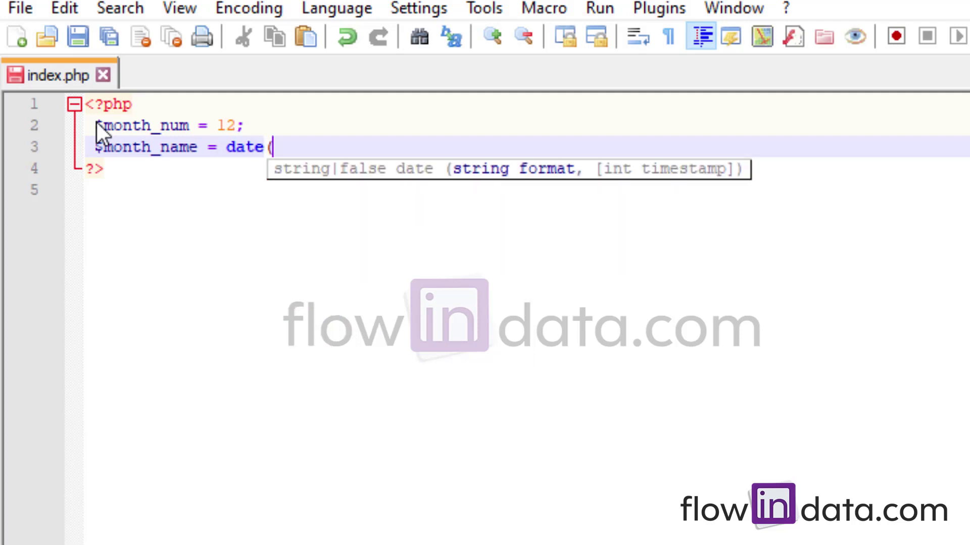
{"action": "type", "text": ")"}
- Write $month_name = date("F", mktime(0,0,0,$month_num,10)); then echo $month_name; below
{"action": "key", "text": "Left"}
{"action": "type", "text": "\"\""}
{"action": "key", "text": "Left"}
{"action": "type", "text": "F"}
{"action": "key", "text": "Right"}
{"action": "type", "text": ", "}
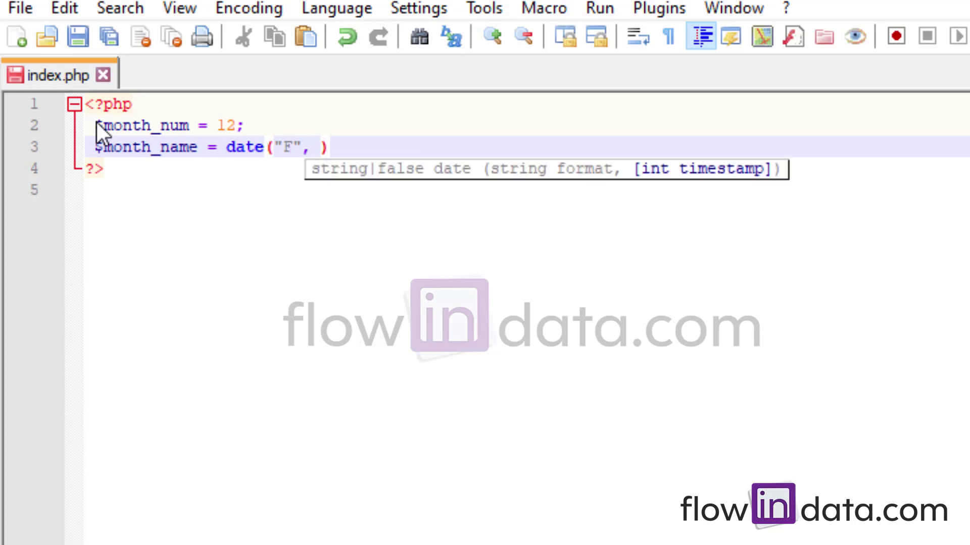
{"action": "type", "text": "mktime()"}
{"action": "key", "text": "Left"}
{"action": "type", "text": "0,0,0"}
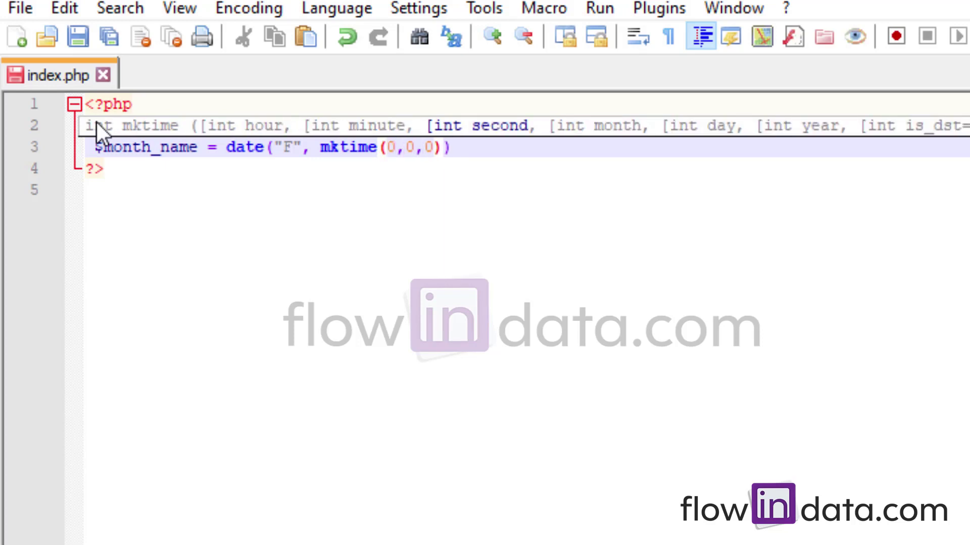
{"action": "type", "text": ",$"}
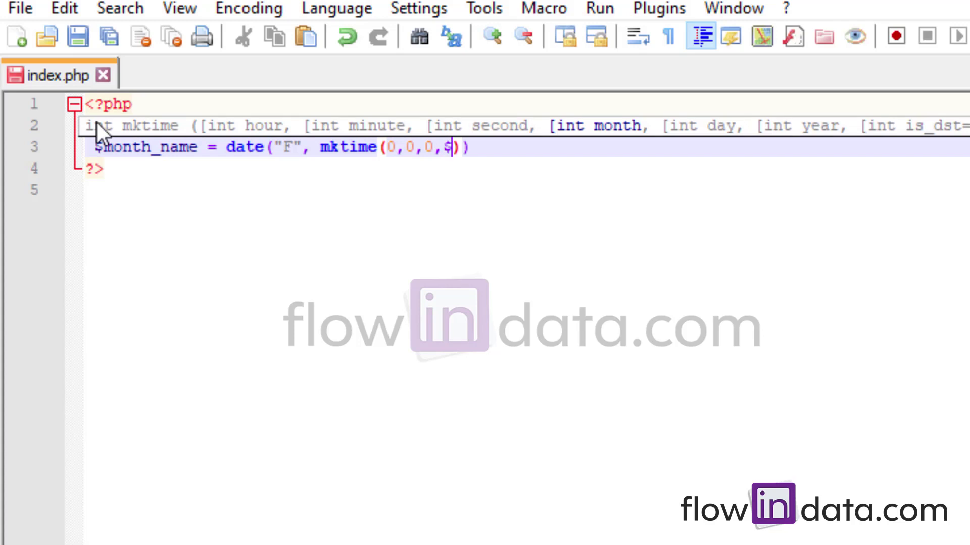
{"action": "type", "text": "month_num,"}
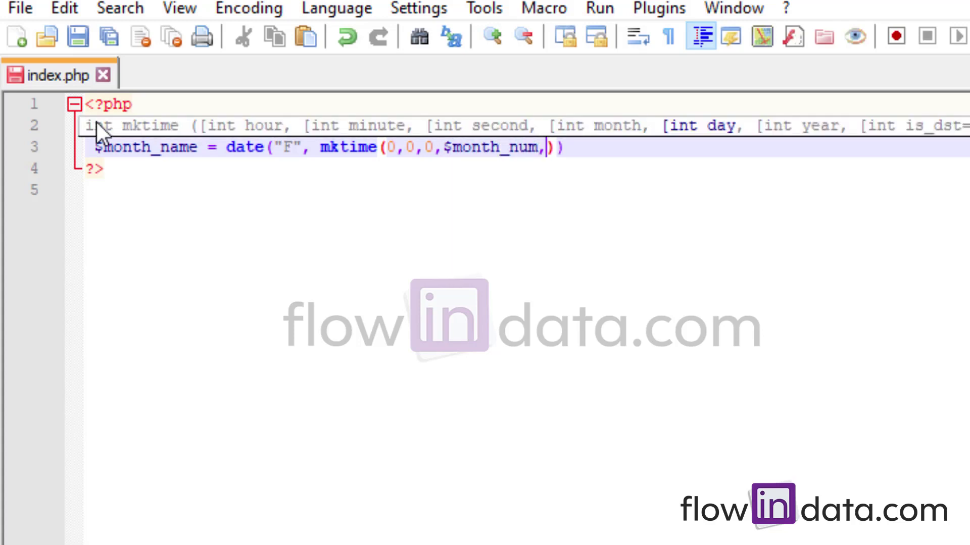
{"action": "type", "text": "10));"}
{"action": "key", "text": "Return"}
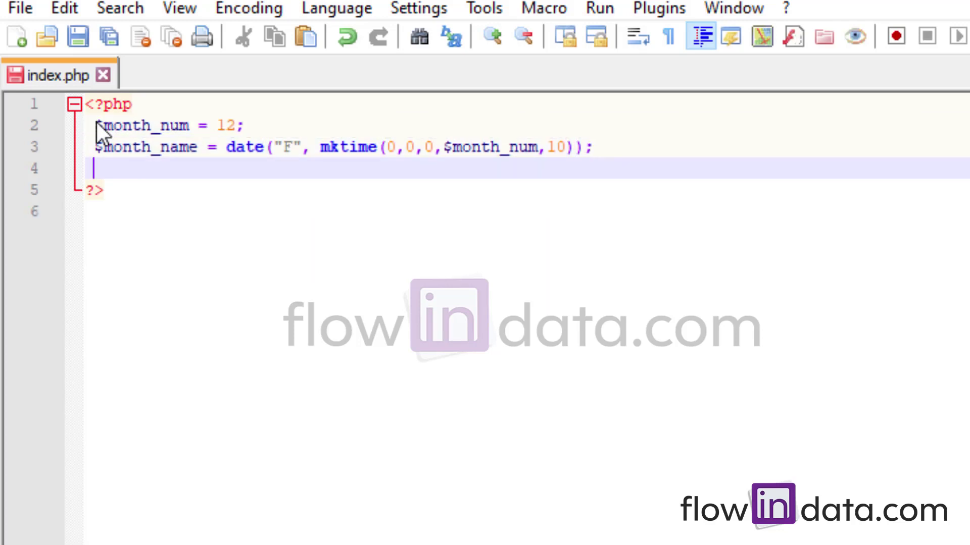
{"action": "type", "text": "echo "}
{"action": "type", "text": "$month"}
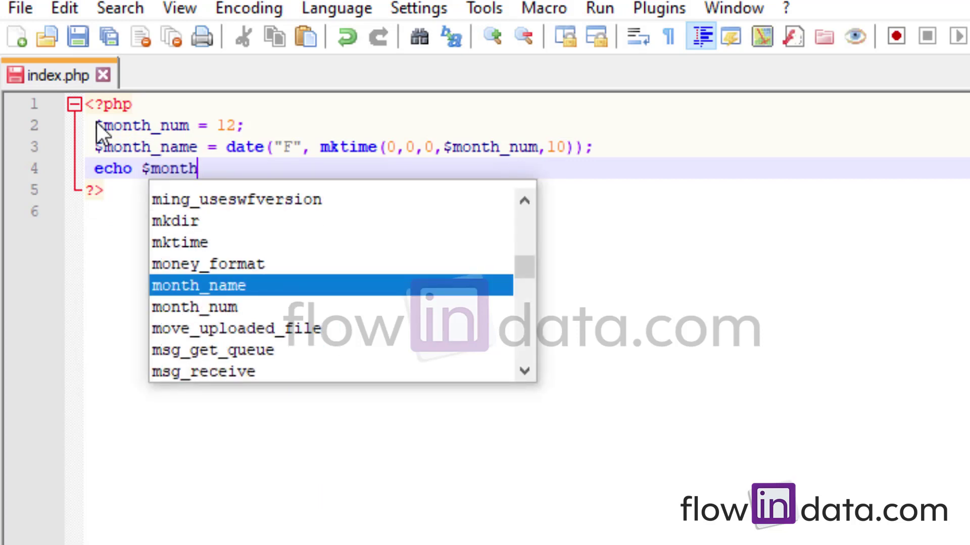
{"action": "key", "text": "Return"}
{"action": "type", "text": ";"}
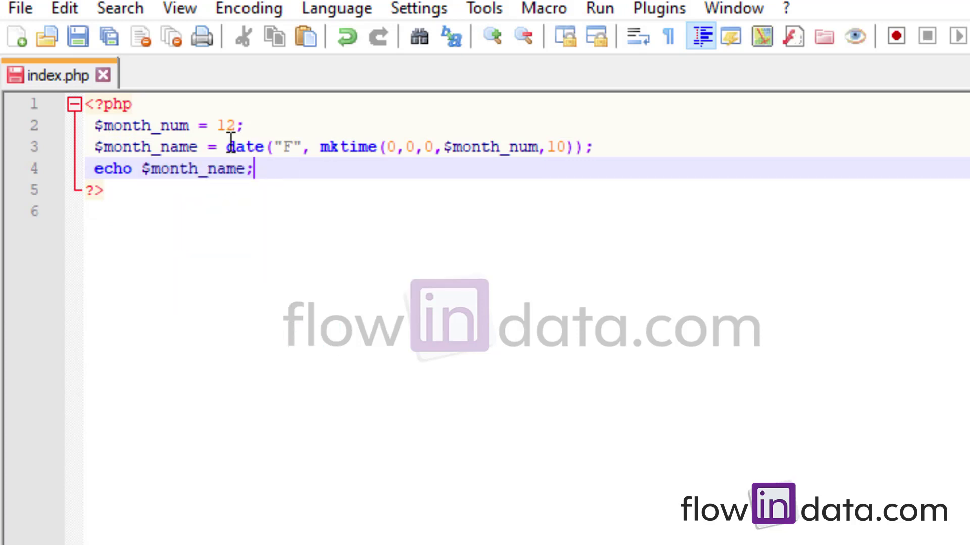
- Highlight the date call, the word mktime and the mktime arguments
{"action": "mouse_move", "coordinate": [227, 147]}
{"action": "left_mouse_down"}
{"action": "mouse_move", "coordinate": [493, 147]}
{"action": "mouse_move", "coordinate": [325, 170]}
{"action": "left_mouse_up"}
{"action": "left_click", "coordinate": [332, 148]}
{"action": "double_click", "coordinate": [333, 147]}
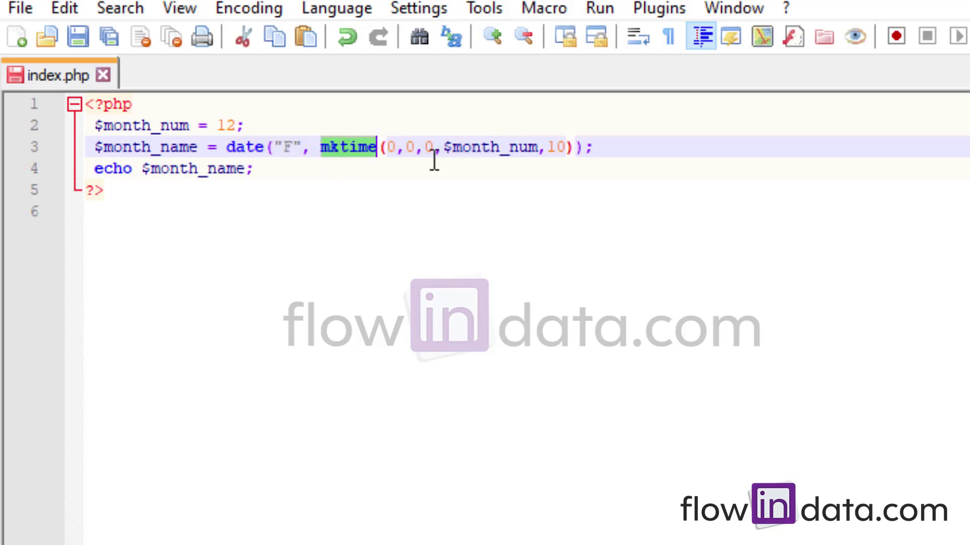
{"action": "left_click_drag", "start_coordinate": [387, 147], "coordinate": [565, 152]}
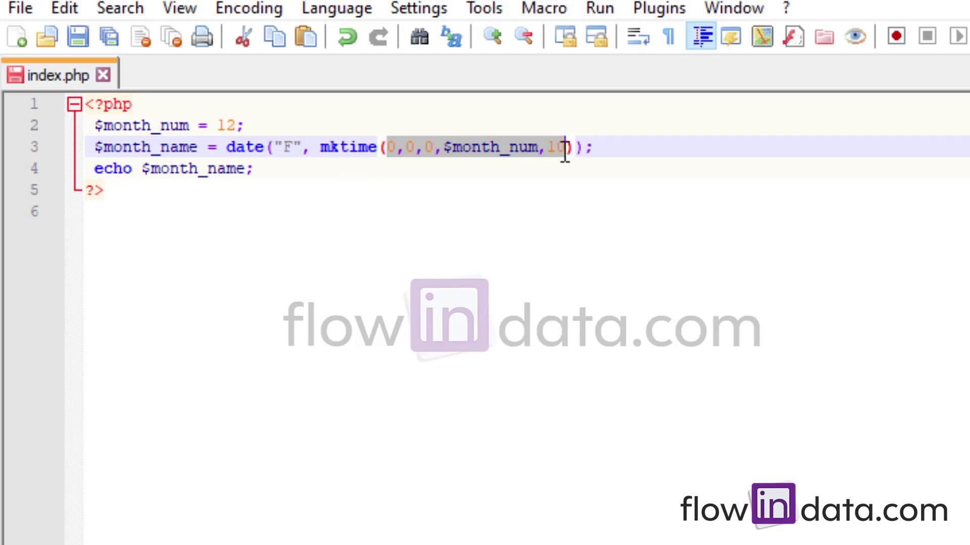
{"action": "left_click", "coordinate": [564, 151]}
- Select each mktime argument in turn: the zeros, $month_num and the day 10
{"action": "double_click", "coordinate": [392, 148]}
{"action": "double_click", "coordinate": [409, 147]}
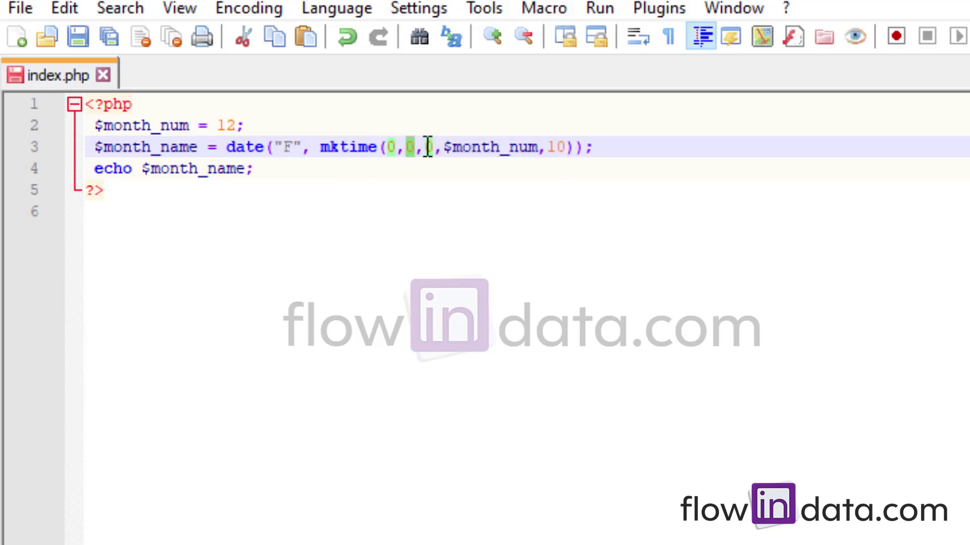
{"action": "double_click", "coordinate": [429, 148]}
{"action": "left_click", "coordinate": [448, 145]}
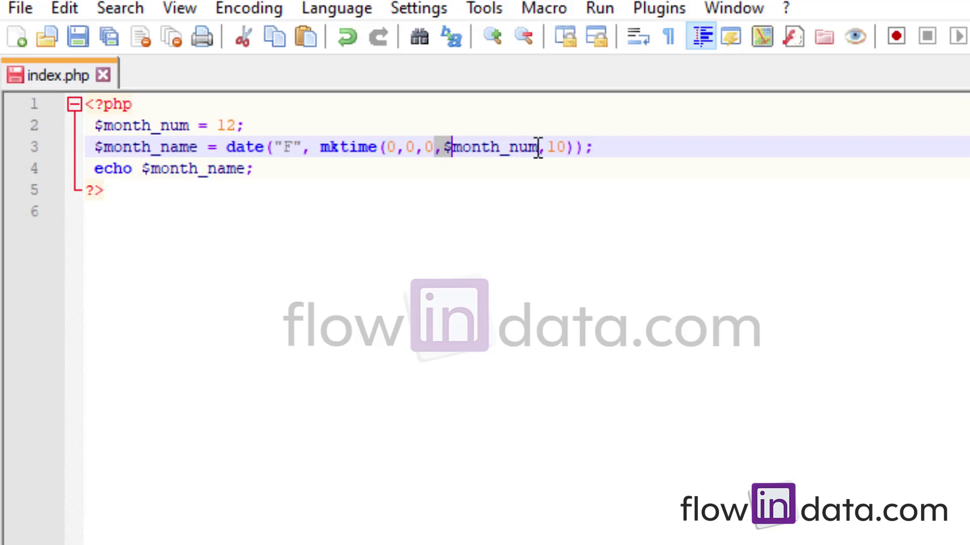
{"action": "left_click", "coordinate": [517, 151]}
{"action": "double_click", "coordinate": [517, 149]}
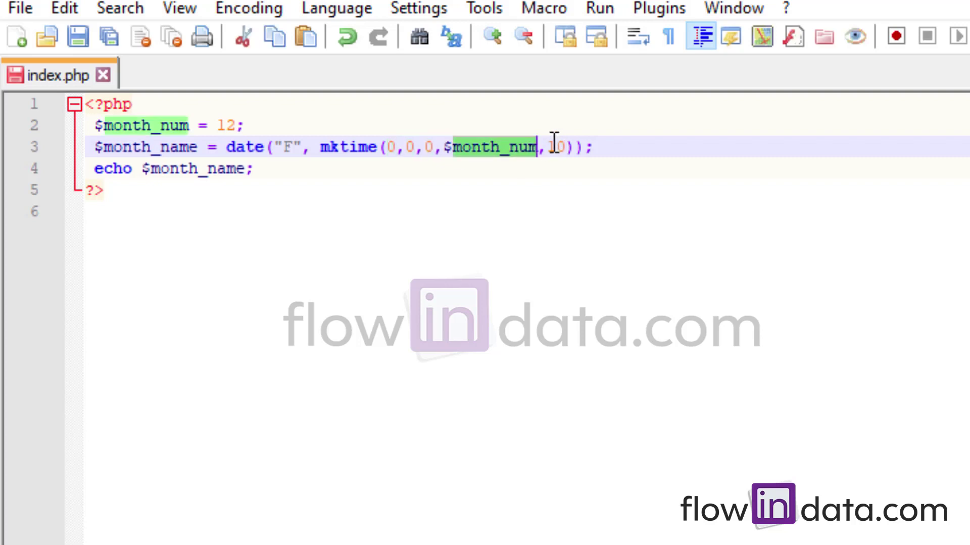
{"action": "double_click", "coordinate": [557, 147]}
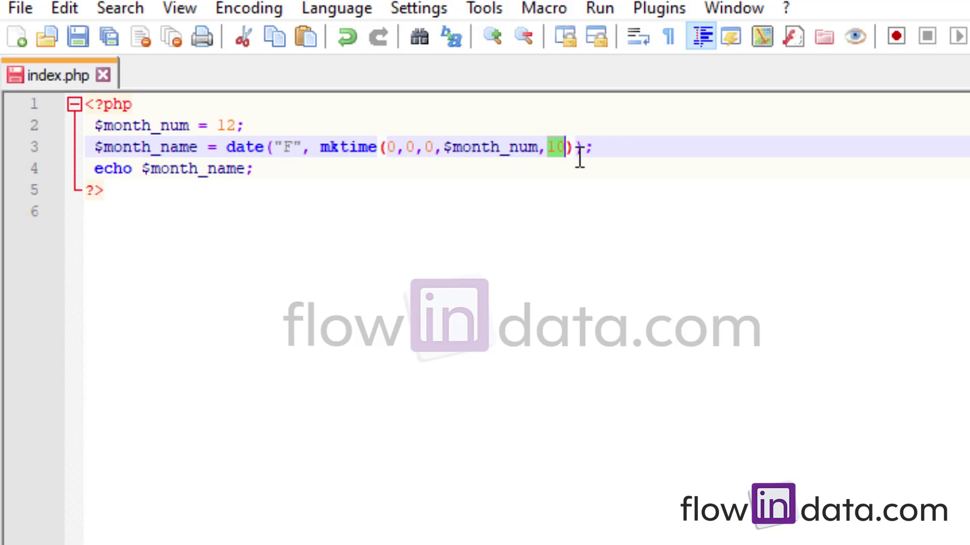
{"action": "left_click", "coordinate": [592, 169]}
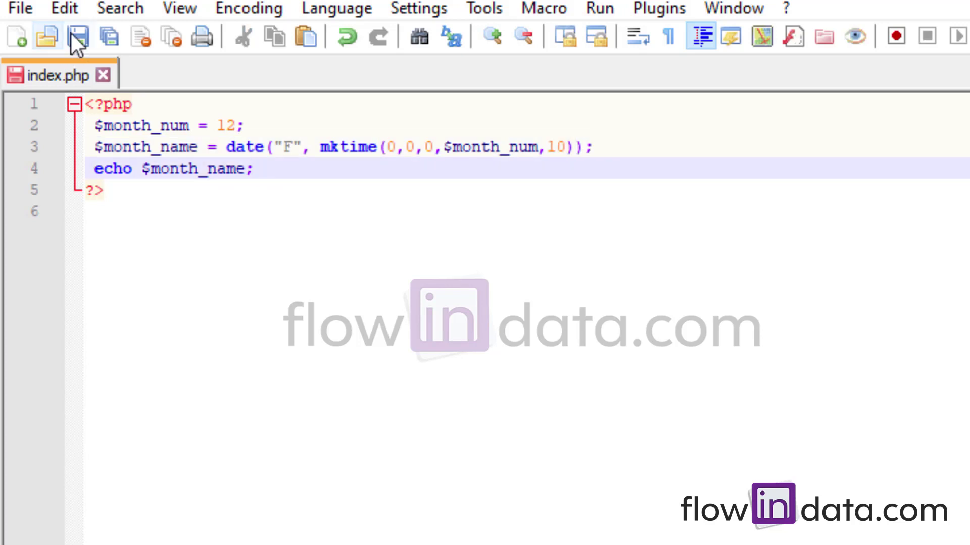
- Save index.php, reload the page and highlight the output 'December'
{"action": "left_click", "coordinate": [73, 36]}
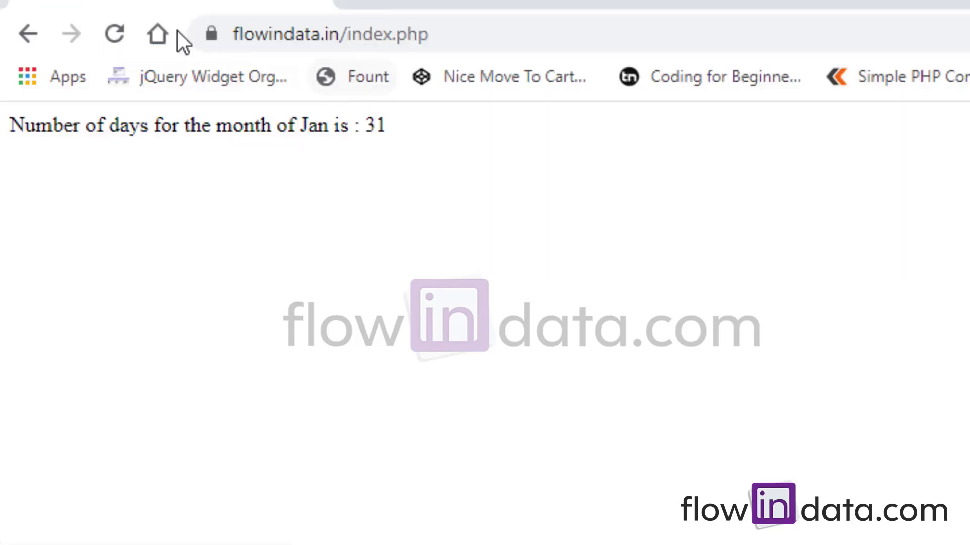
{"action": "left_click", "coordinate": [120, 31]}
{"action": "left_click_drag", "start_coordinate": [99, 125], "coordinate": [9, 125]}
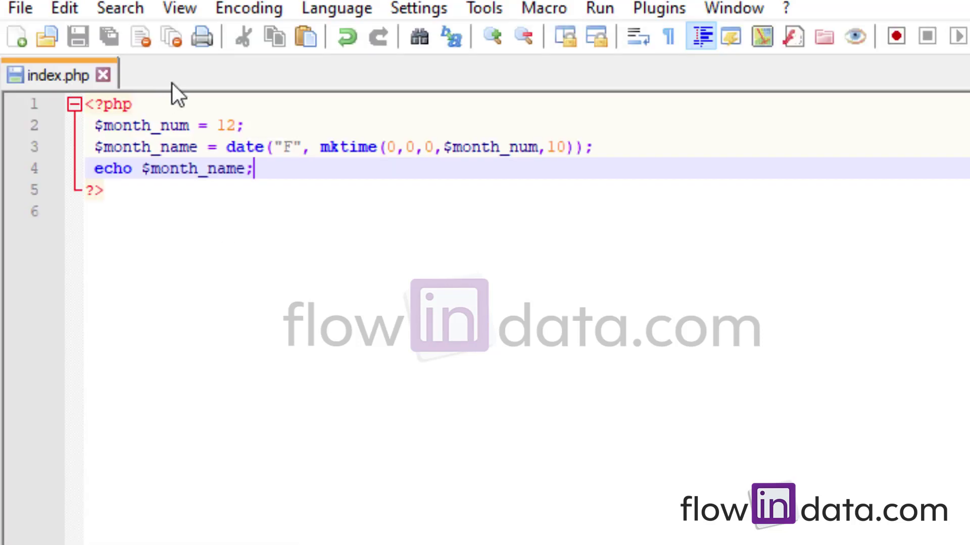
- Change $month_num from 12 to 7, then save, refresh and highlight 'July' in Chrome
{"action": "double_click", "coordinate": [226, 124]}
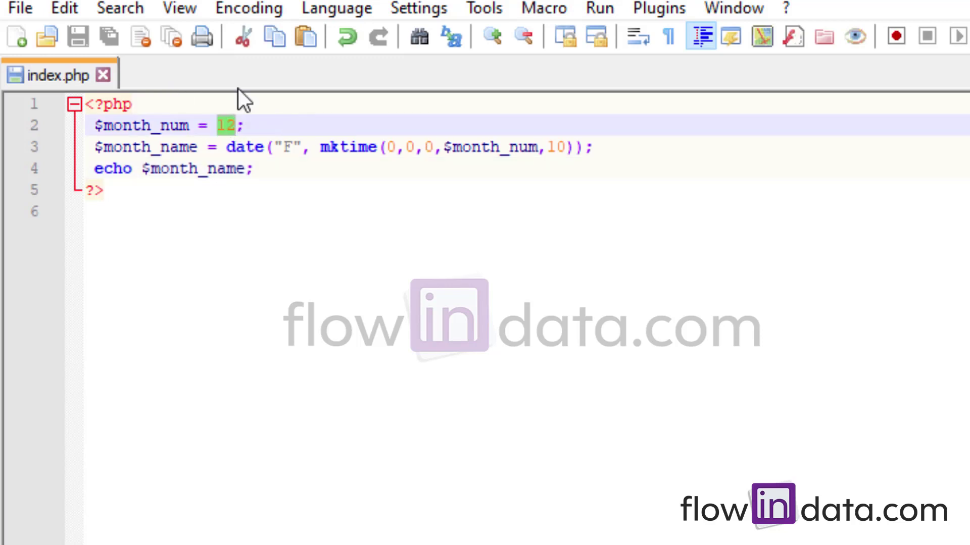
{"action": "type", "text": "7"}
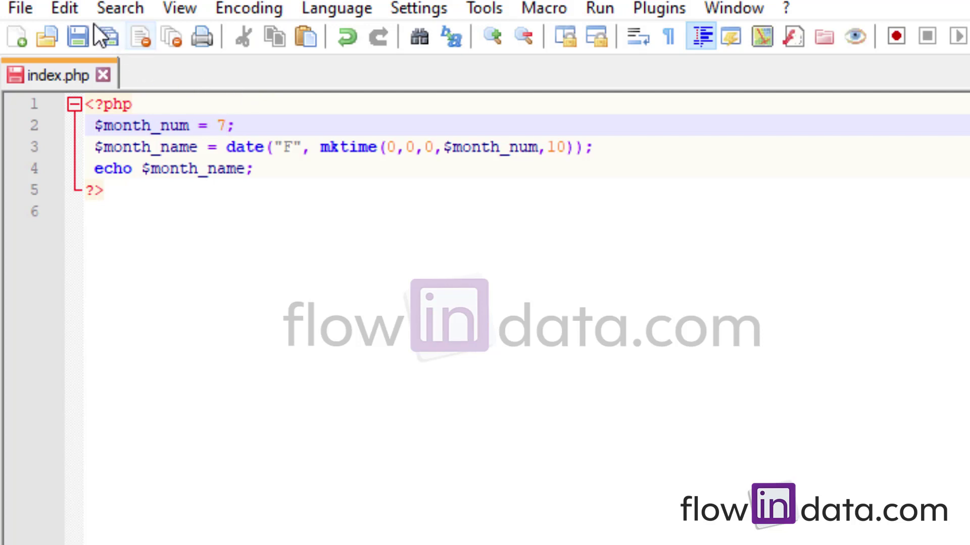
{"action": "left_click", "coordinate": [80, 34]}
{"action": "key", "text": "F5"}
{"action": "left_click_drag", "start_coordinate": [54, 131], "coordinate": [23, 130]}
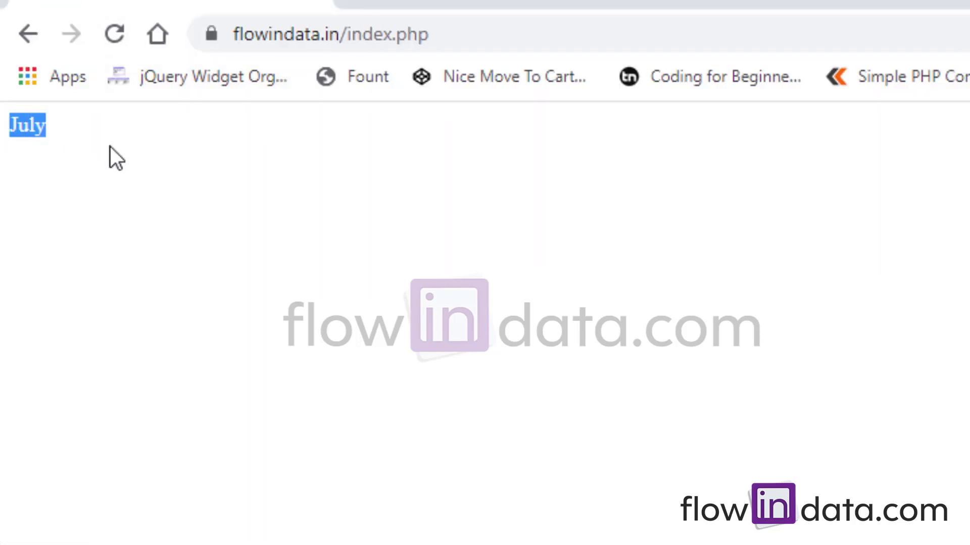
{"action": "key", "text": "alt+Tab"}
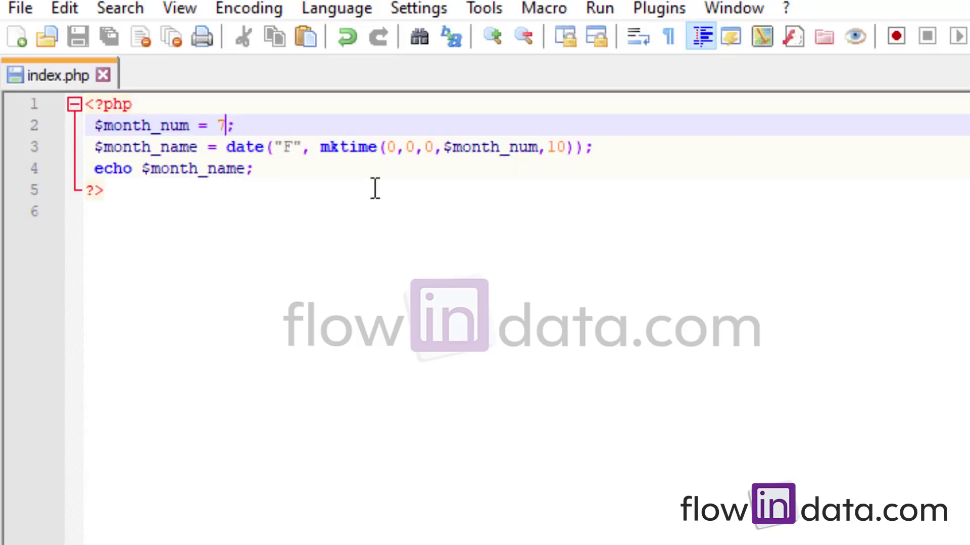